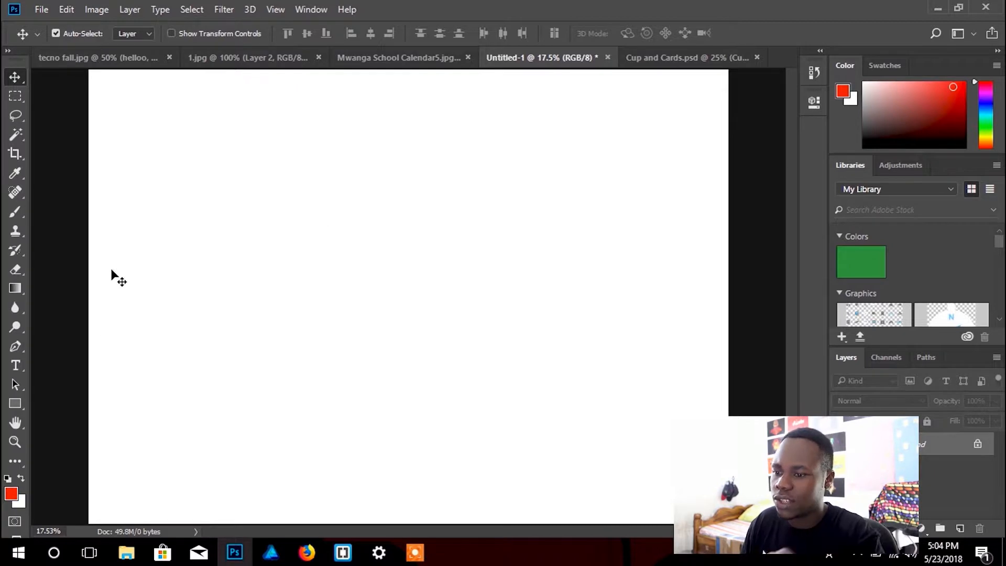
Step: Draw a red filled circle about 1905 px in diameter on the canvas with the Ellipse tool
drag(19, 405, 103, 433)
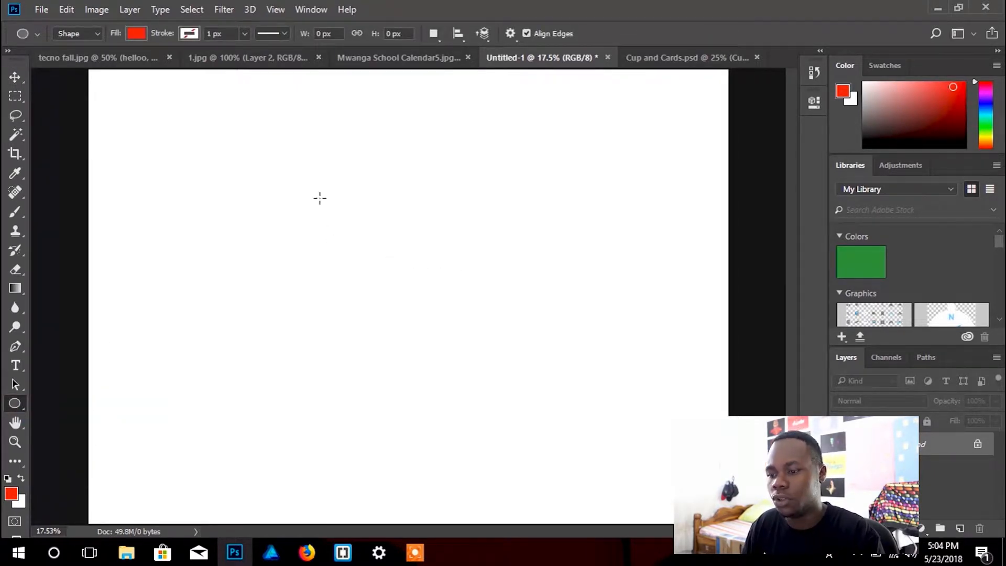
drag(315, 188, 559, 467)
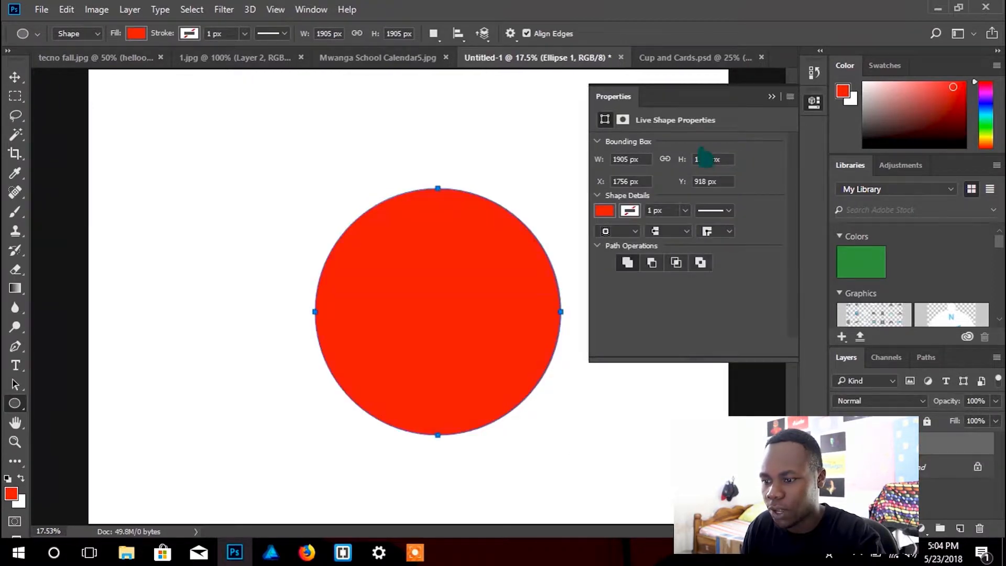
click(773, 98)
Step: Move the red circle nearer the canvas centre and enlarge it slightly around its centre
key(v)
drag(472, 340, 437, 324)
key(ctrl+t)
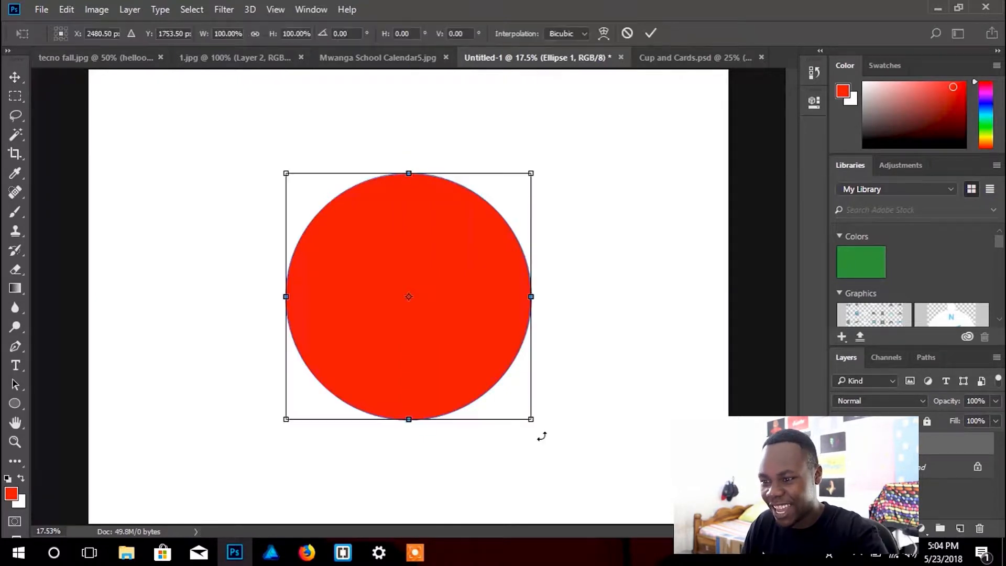
drag(531, 420, 551, 434)
double_click(413, 308)
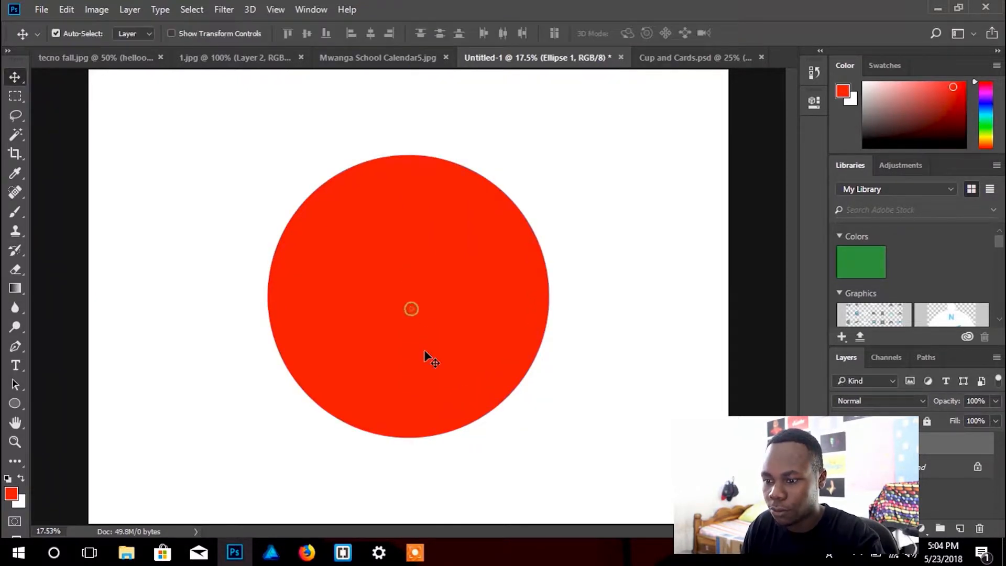
Step: Duplicate the circle's layer and scale the copy down slightly around its centre
key(ctrl+j)
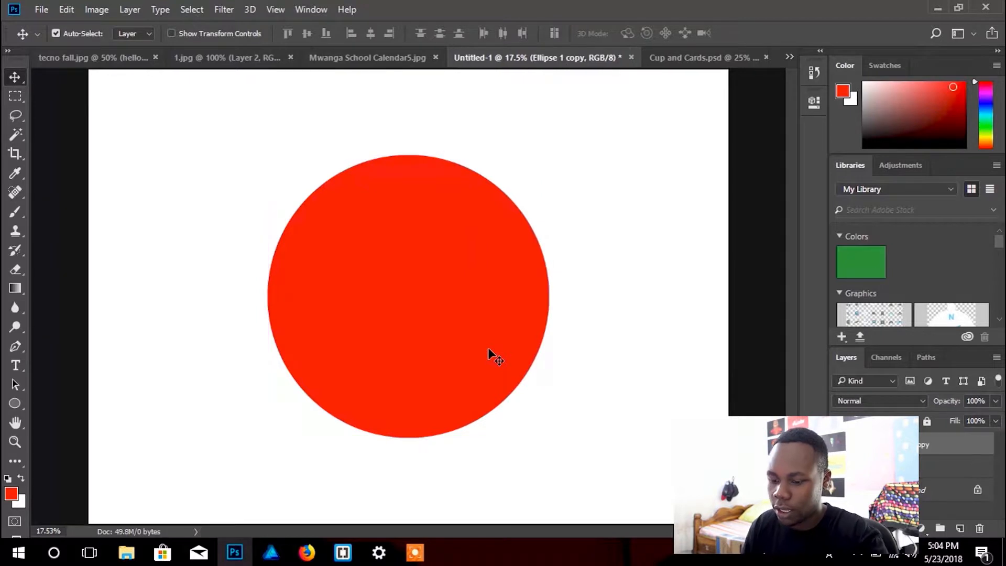
key(ctrl+t)
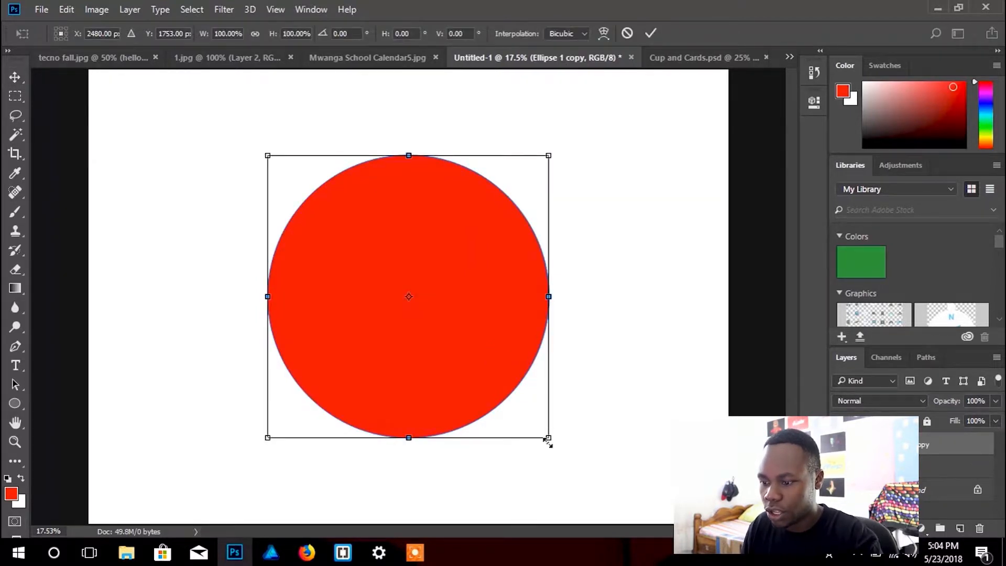
drag(549, 438, 523, 412)
key(Return)
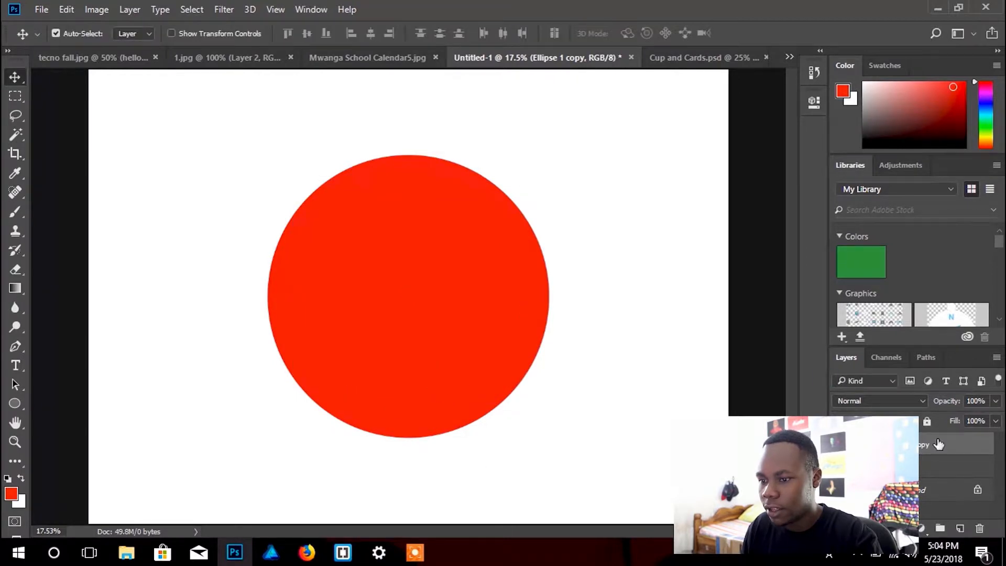
Step: Change the fill colour of the smaller circle copy to black, 000000
drag(244, 125, 692, 403)
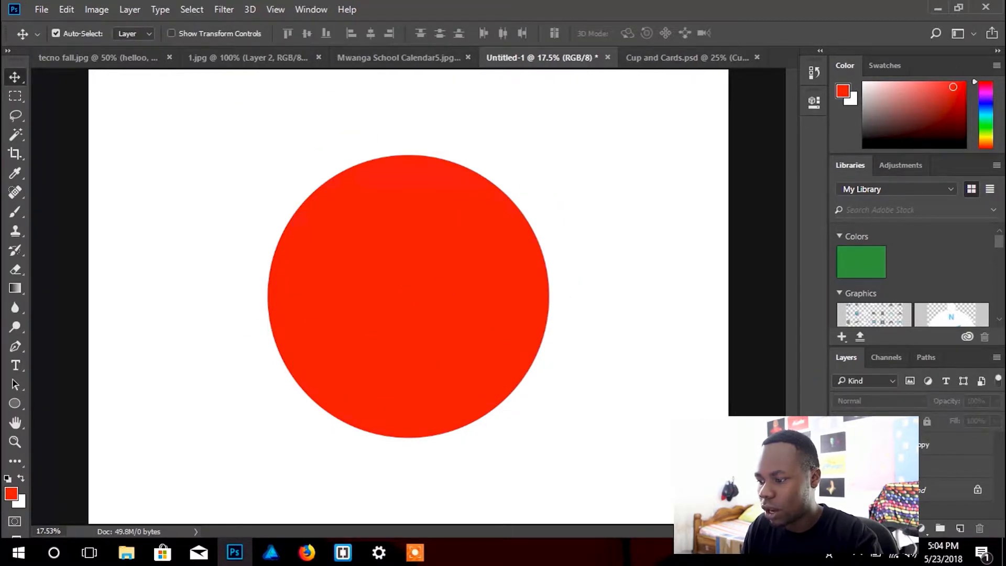
click(873, 446)
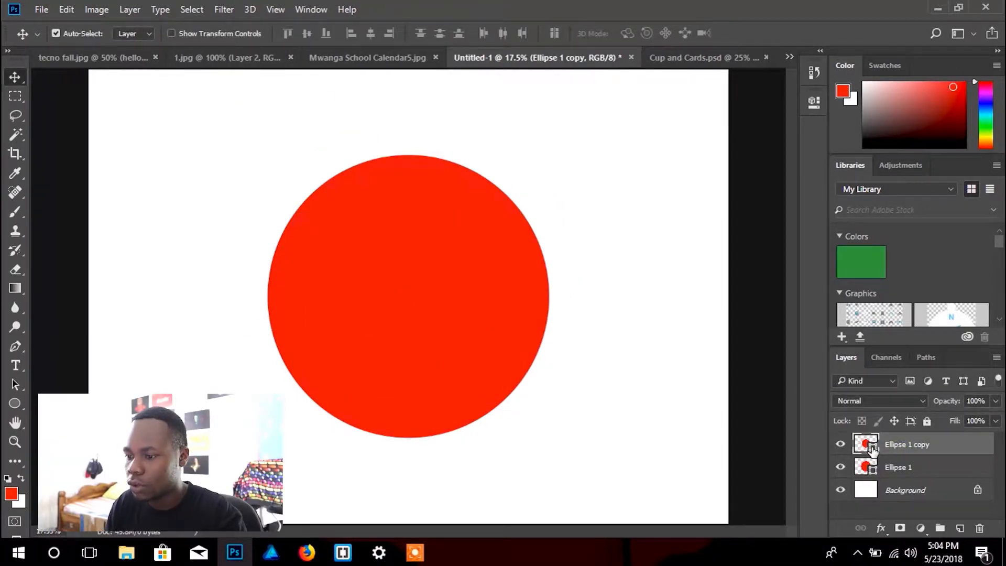
double_click(873, 447)
drag(514, 294, 383, 466)
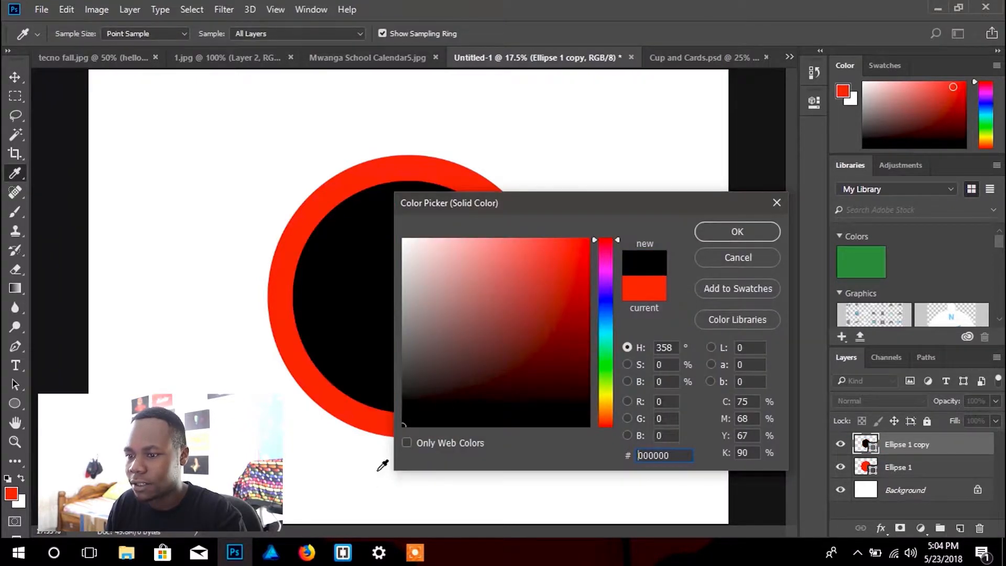
click(739, 232)
Step: Rasterize both circle layers and merge them into a single layer
drag(234, 104, 596, 455)
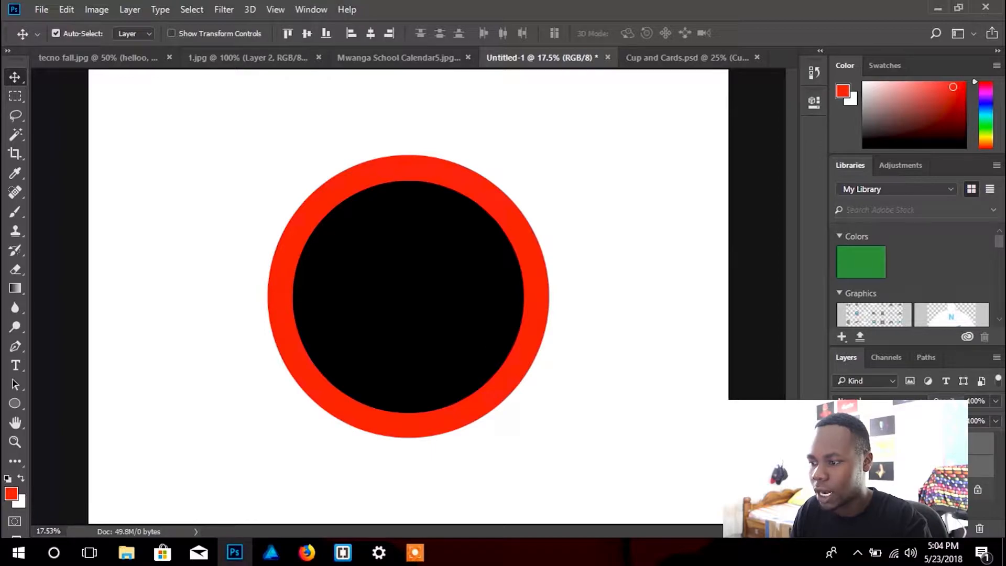
right_click(838, 450)
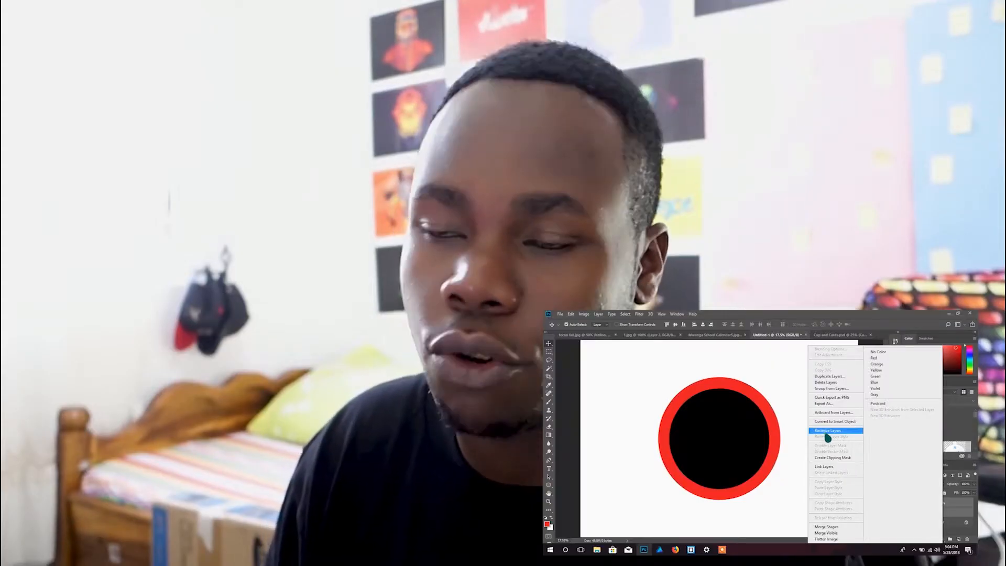
click(701, 364)
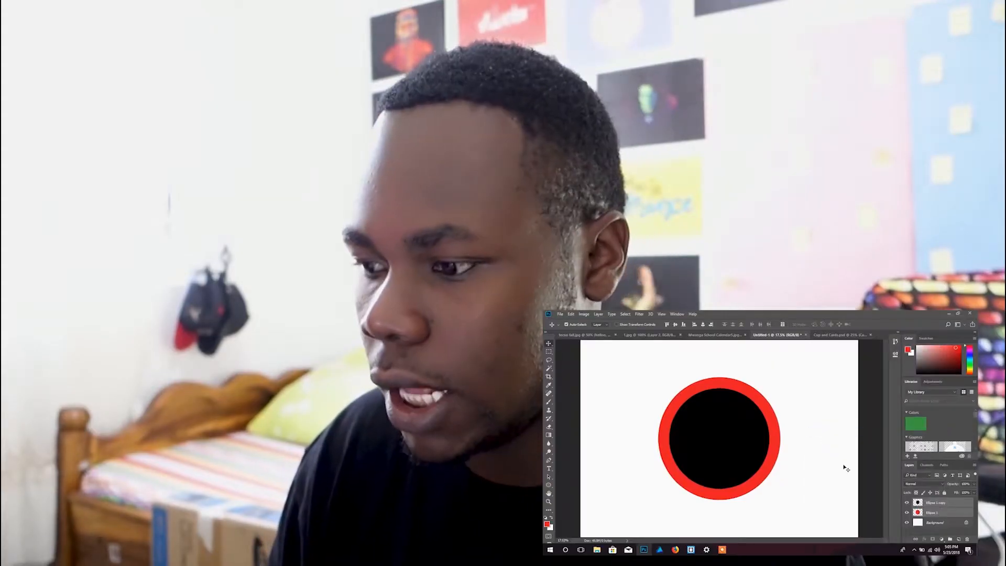
right_click(941, 503)
click(823, 526)
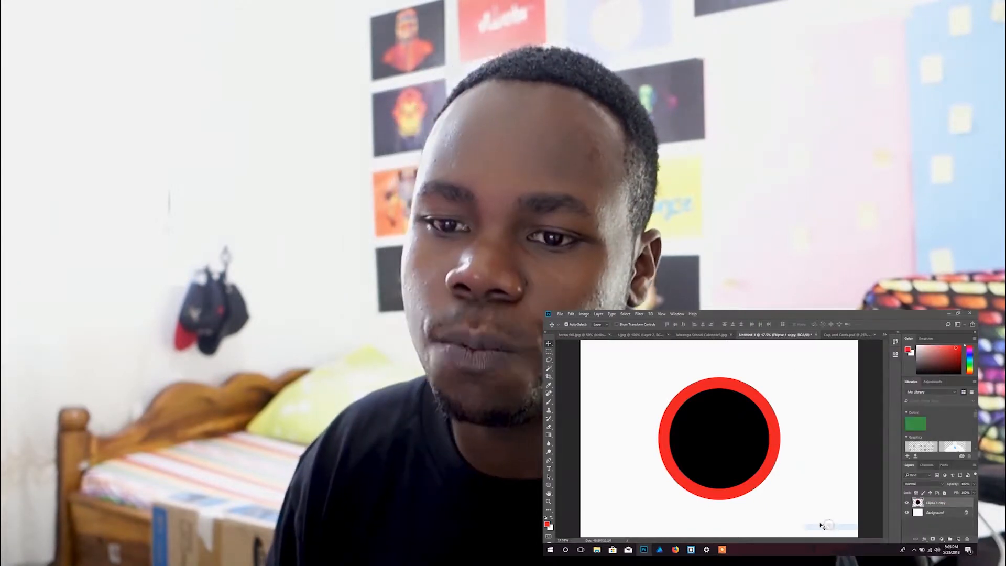
Step: Select the black inner circle with the Magic Wand, delete it to leave a red ring, and deselect
key(w)
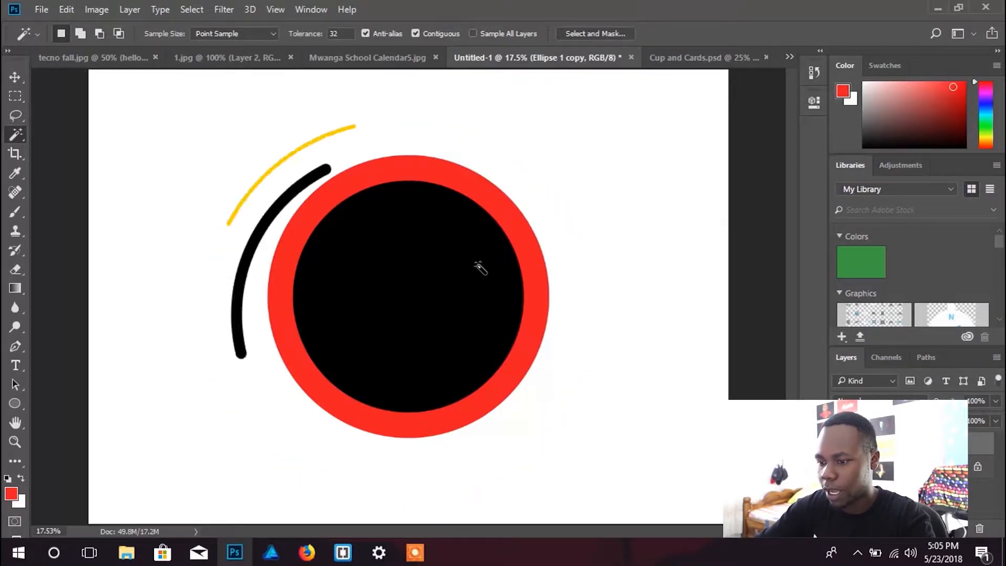
click(730, 422)
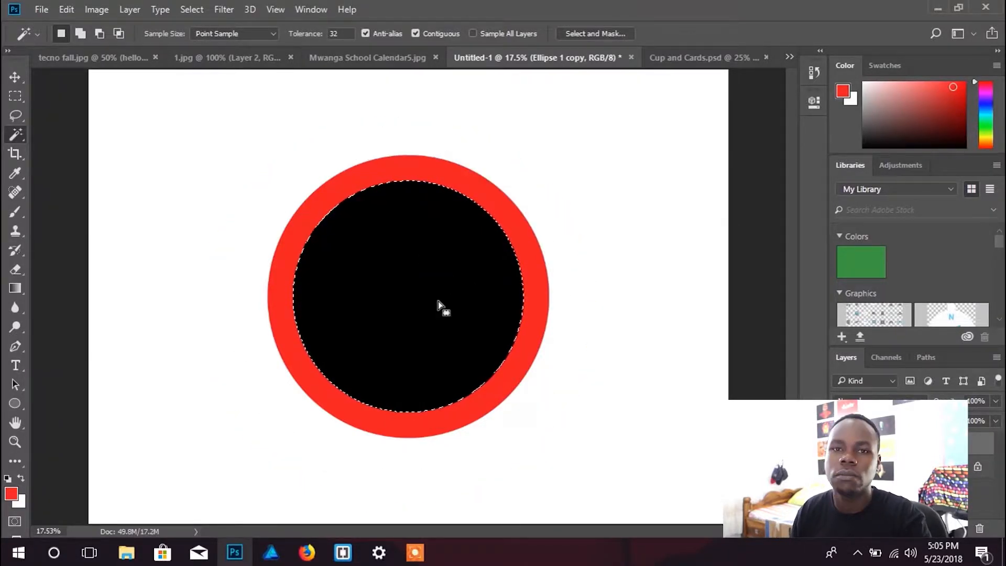
key(Delete)
key(ctrl+d)
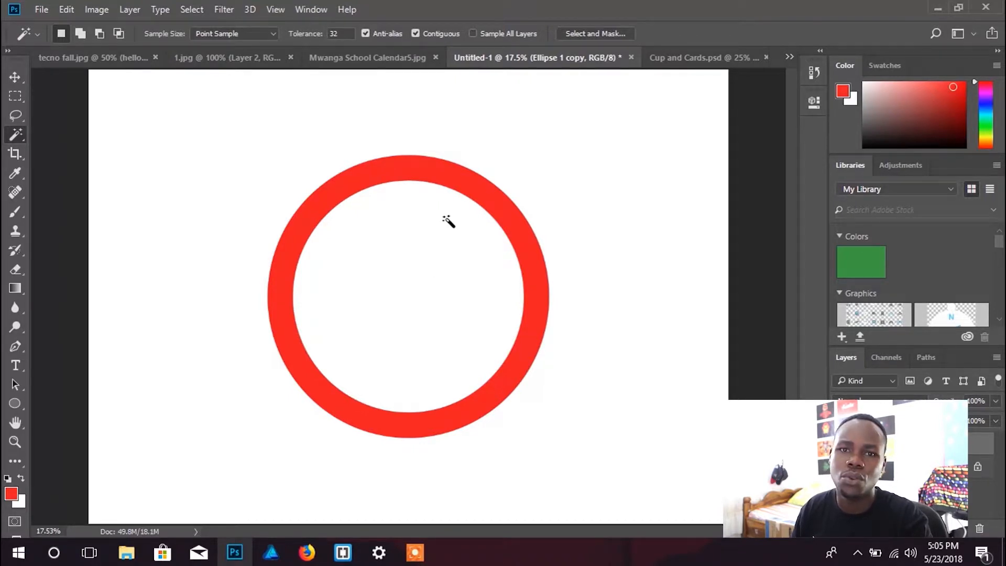
Step: Try a Magic Wand selection on the red ring and deselect it
click(463, 187)
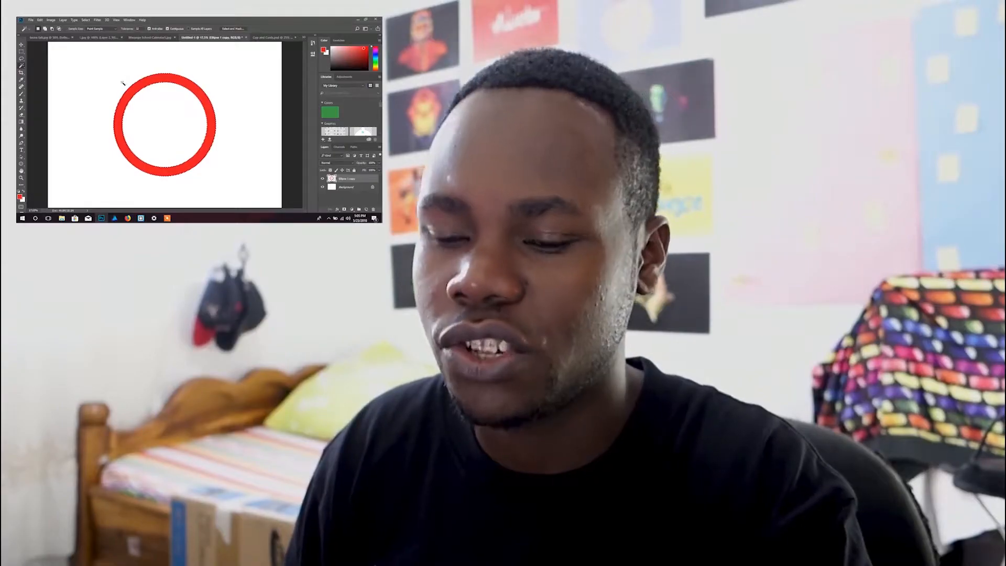
key(ctrl+d)
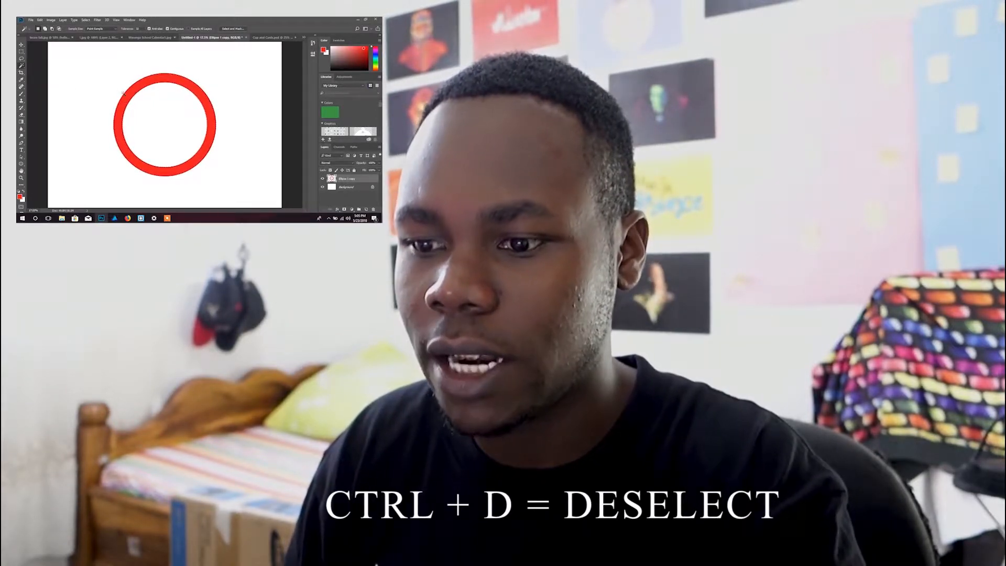
right_click(139, 86)
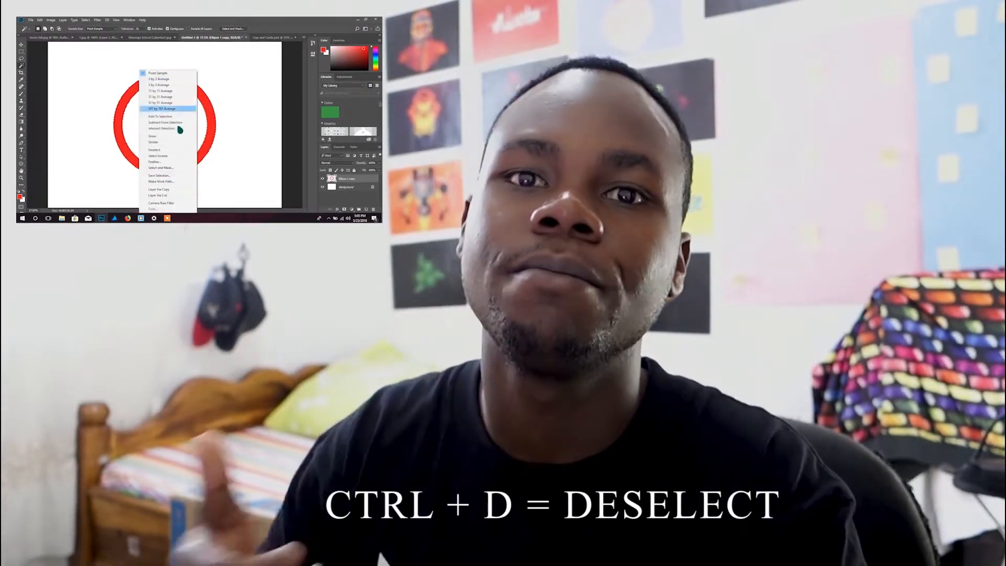
click(163, 150)
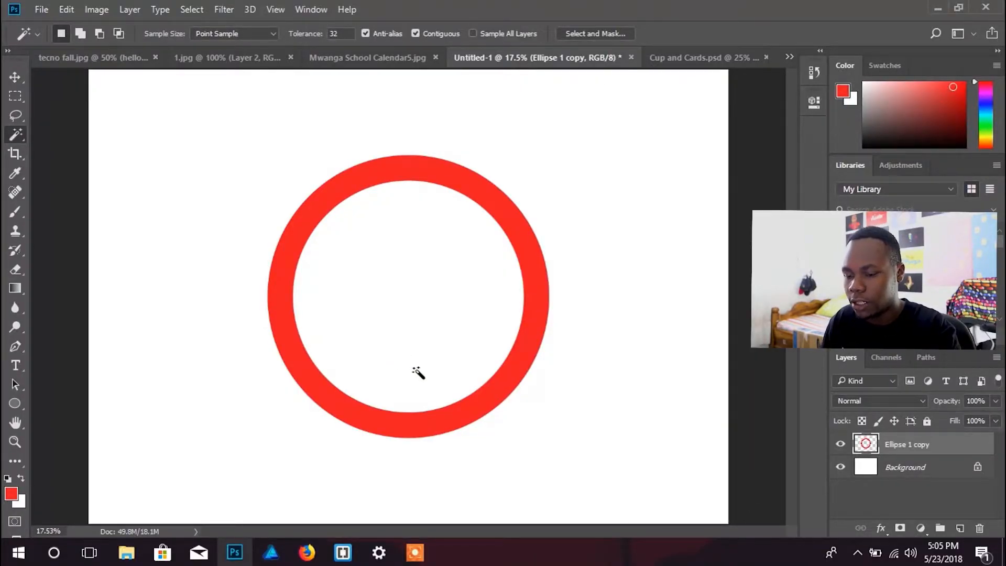
Step: Scale the red ring down to about 69% around its centre
key(v)
mouse_move(456, 438)
mouse_down()
mouse_move(467, 441)
mouse_move(456, 435)
mouse_up()
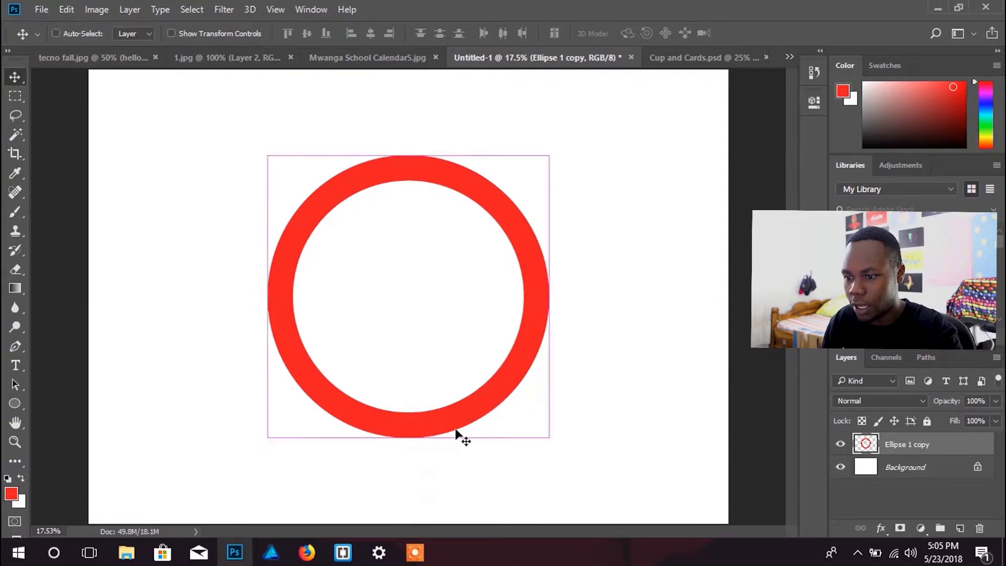
key(ctrl+t)
drag(548, 441, 472, 378)
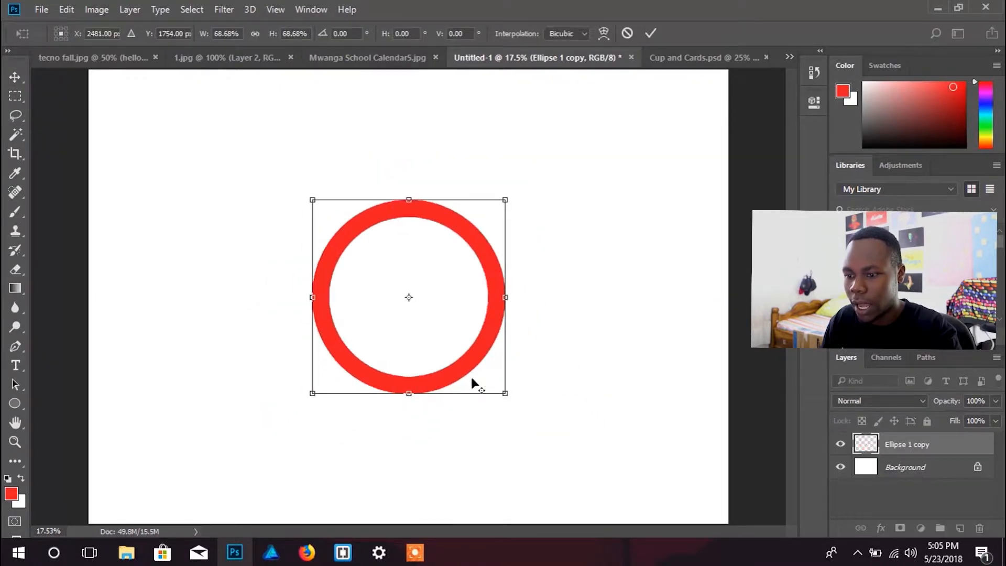
key(Return)
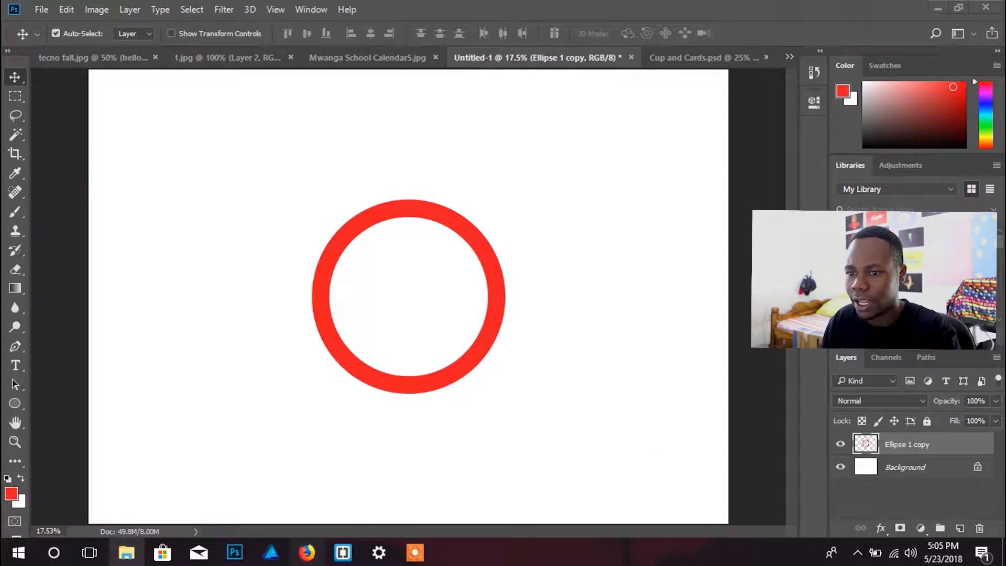
Step: Switch to Firefox and open the preview of the rough 2590 × 1940 gold paint texture in the gold texture image results
key(alt+Tab)
click(15, 40)
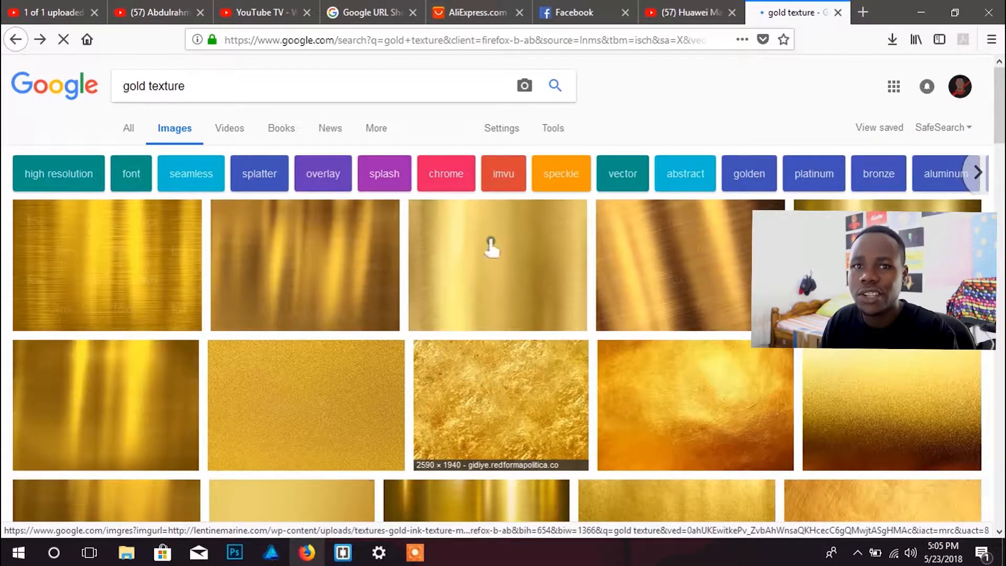
scroll(326, 338, down, 5)
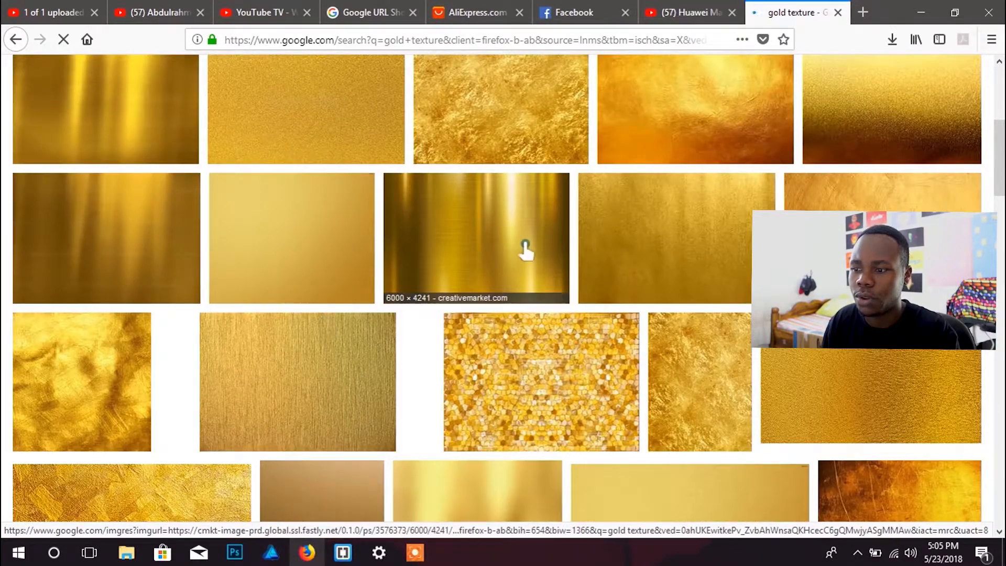
scroll(519, 249, up, 2)
click(491, 280)
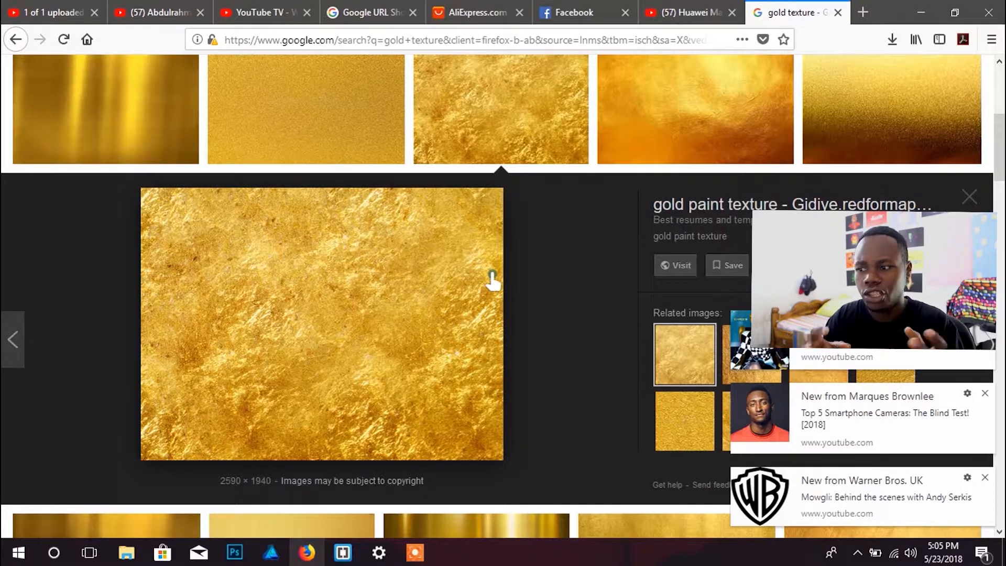
Step: Dismiss the browser notifications and copy the previewed gold paint texture image
click(986, 394)
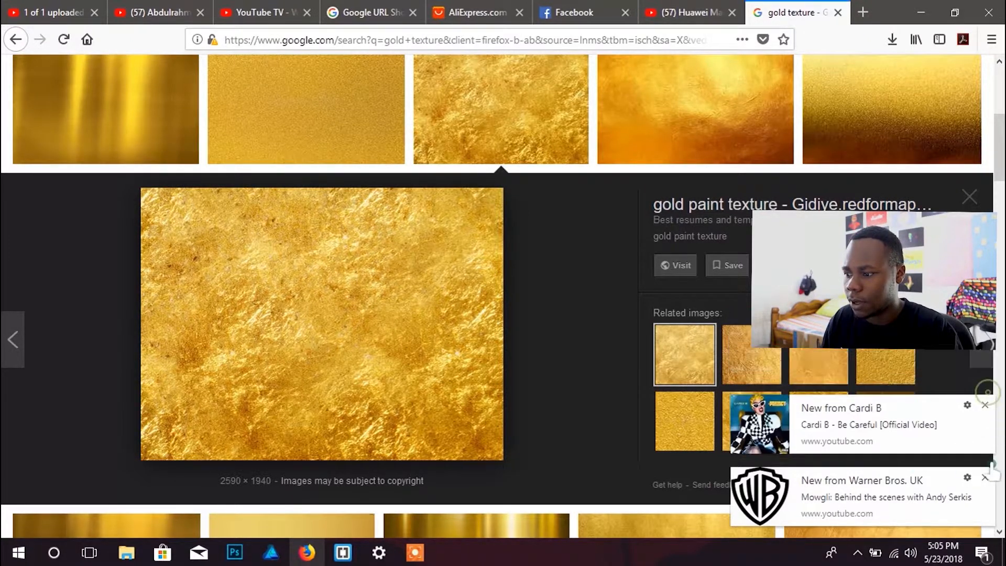
click(987, 478)
click(986, 478)
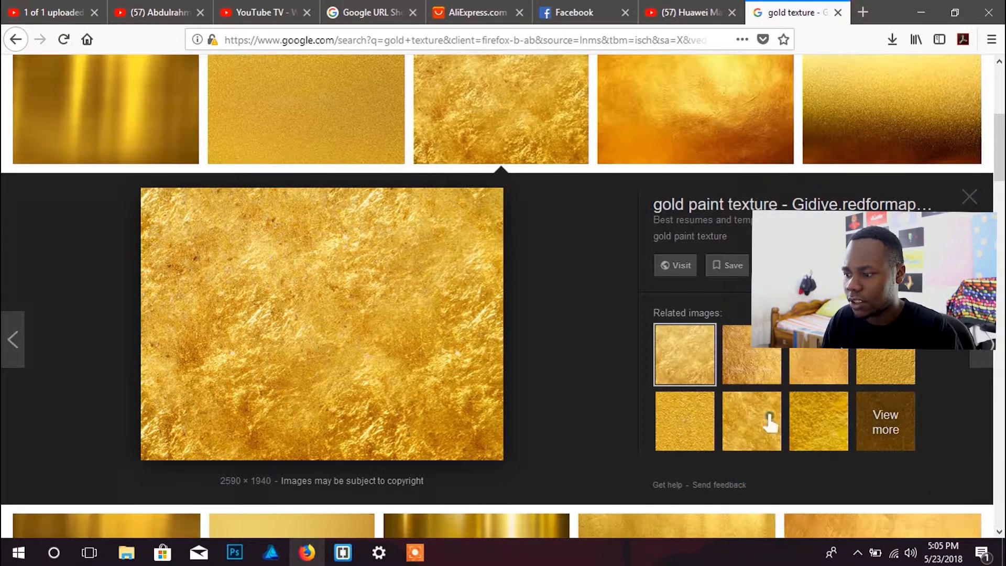
right_click(343, 328)
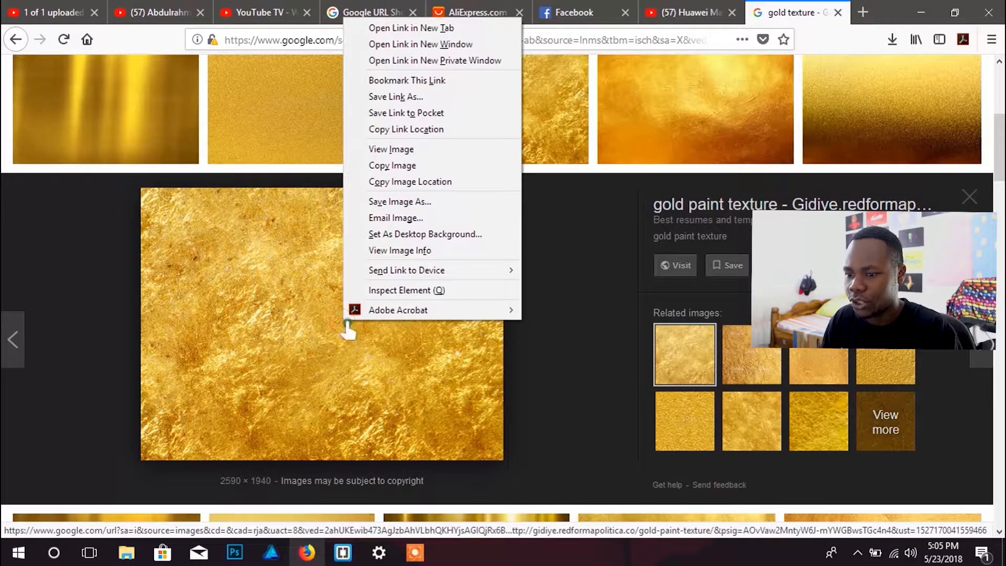
click(390, 166)
Step: Switch back to Photoshop, paste the gold texture above the ring, and clip it to the ring layer
click(235, 553)
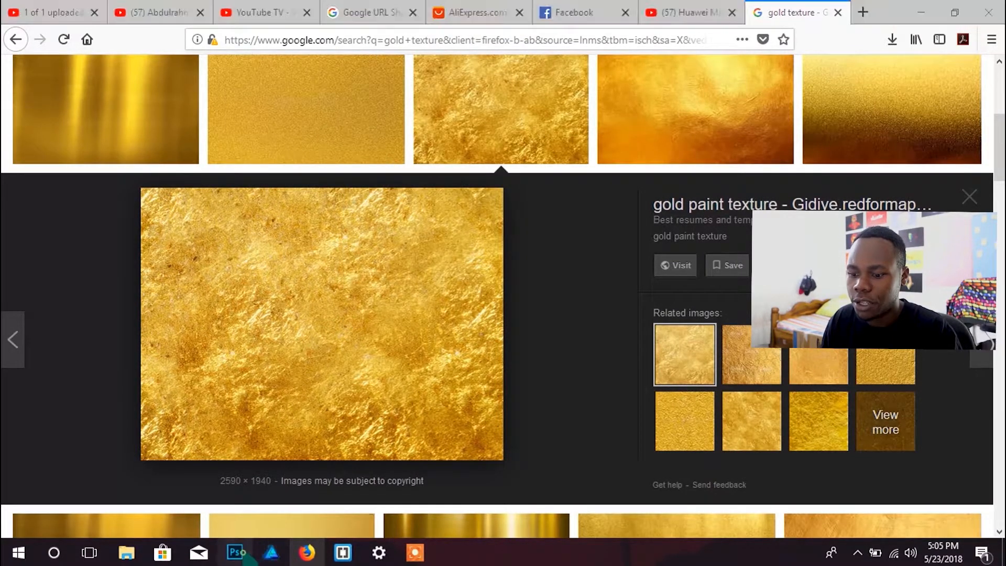
key(ctrl+v)
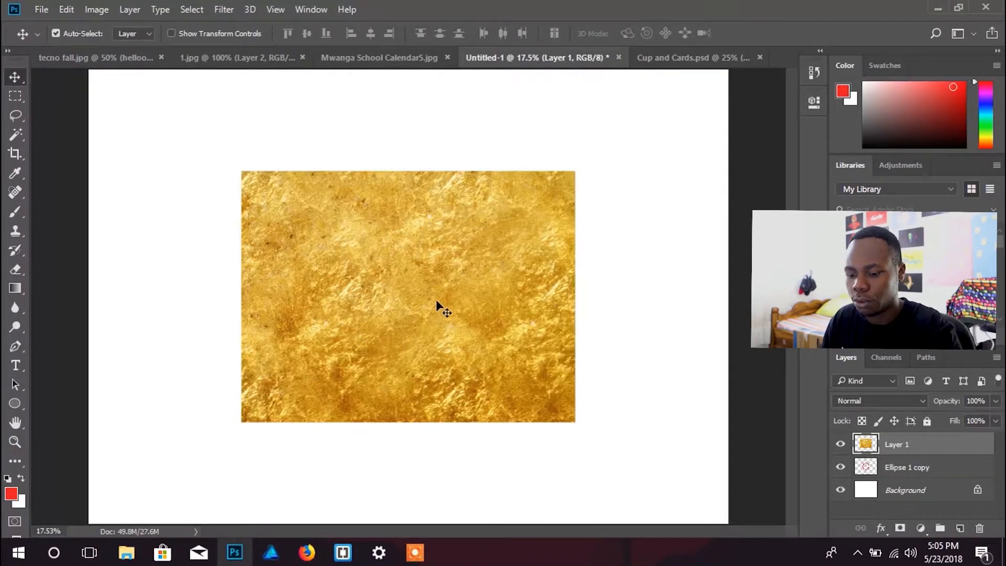
alt+click(942, 451)
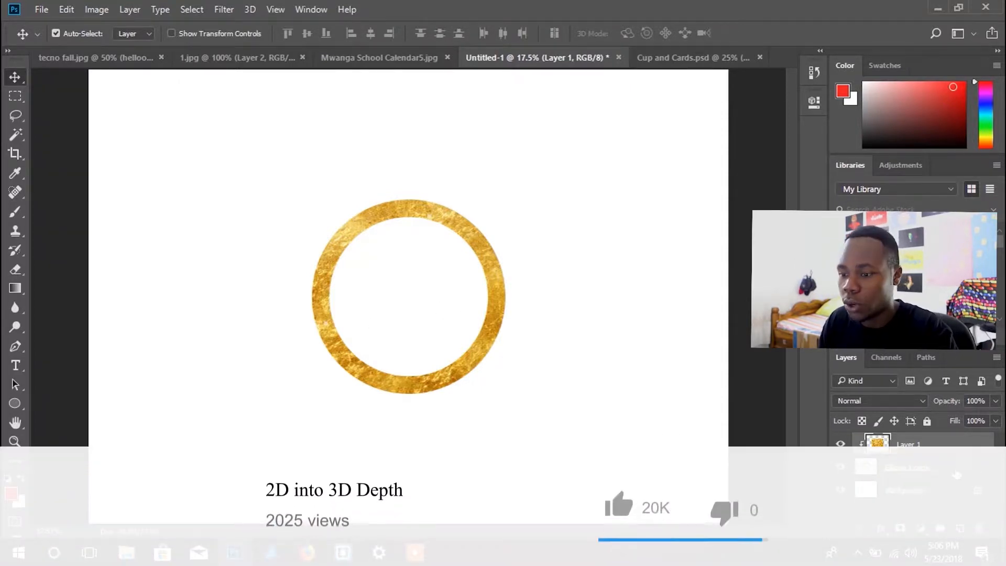
shift+click(947, 468)
right_click(947, 469)
click(643, 464)
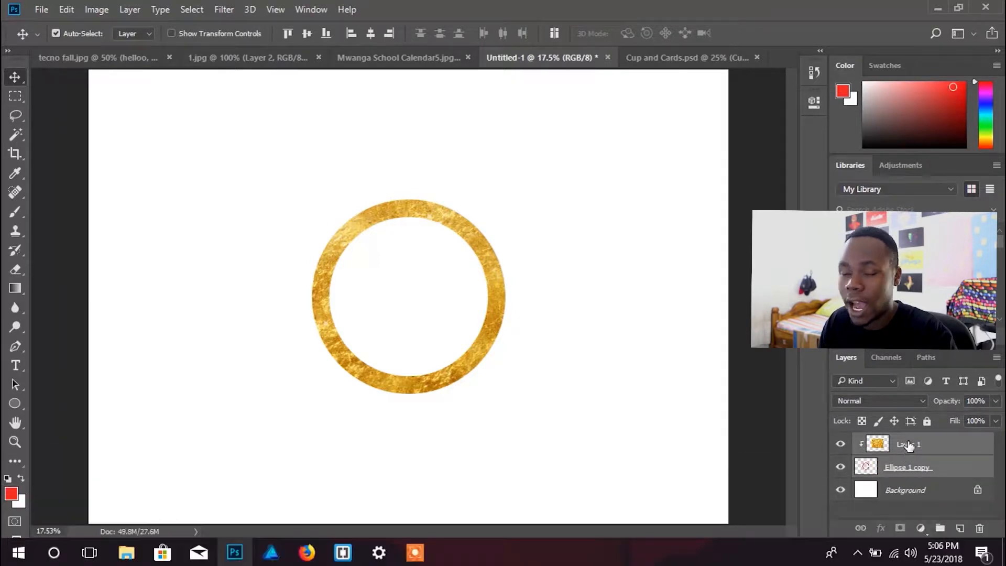
click(912, 447)
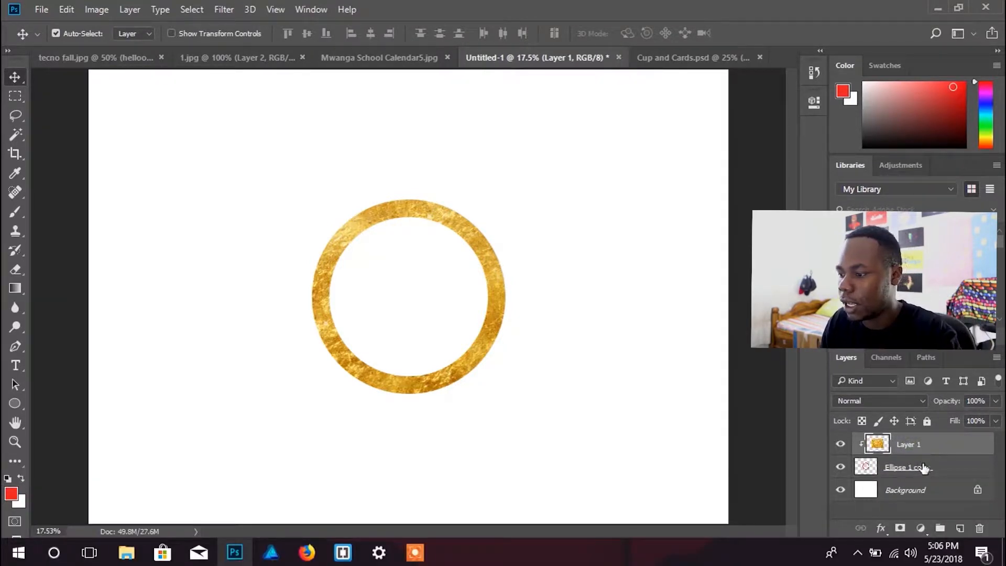
Step: Merge the clipped gold texture with the ring layer and open the merged layer's blending options
shift+click(924, 468)
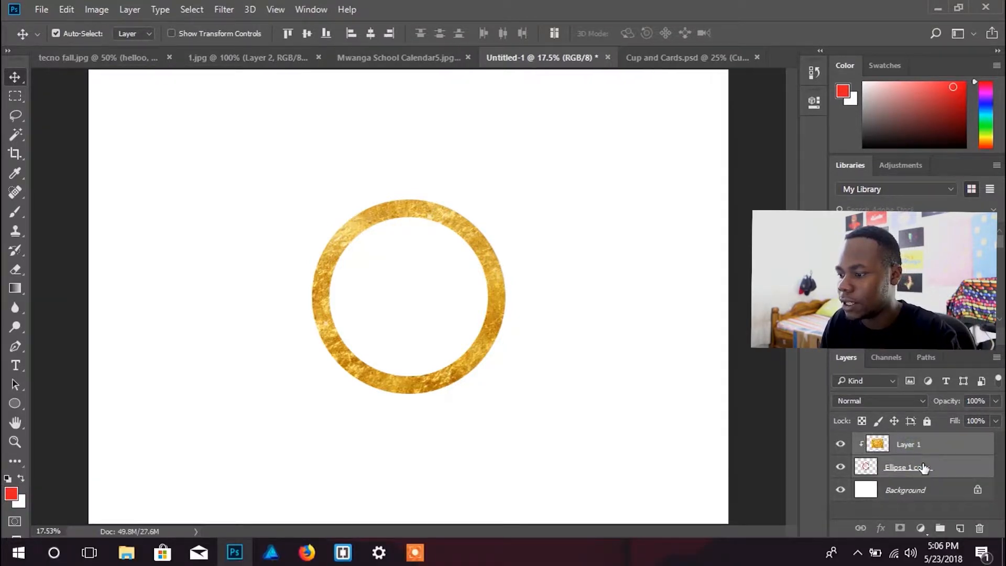
right_click(964, 470)
click(787, 484)
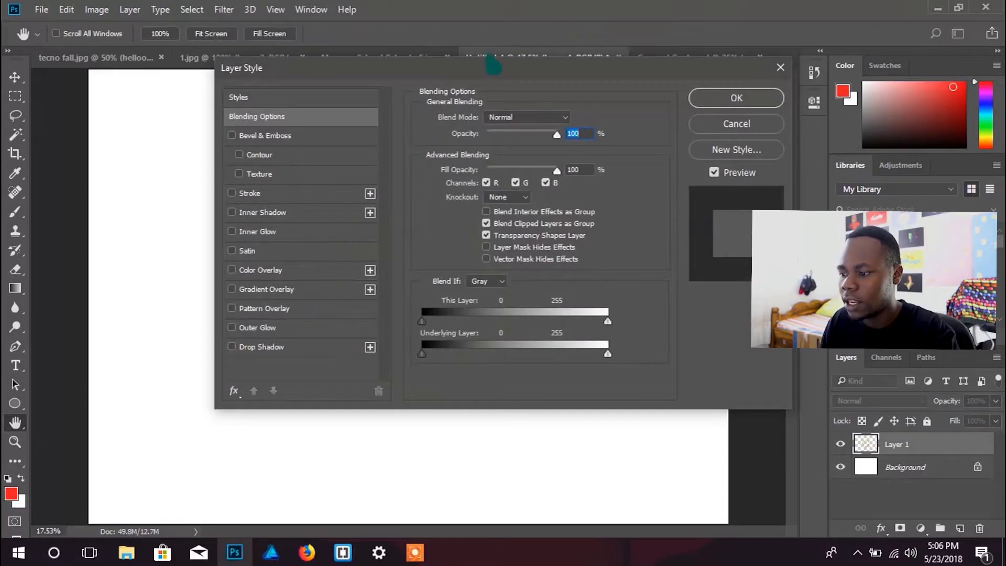
Step: Apply an Inner Bevel to the gold ring with 605% depth, 120 px size and 6 px soften
drag(486, 66, 805, 148)
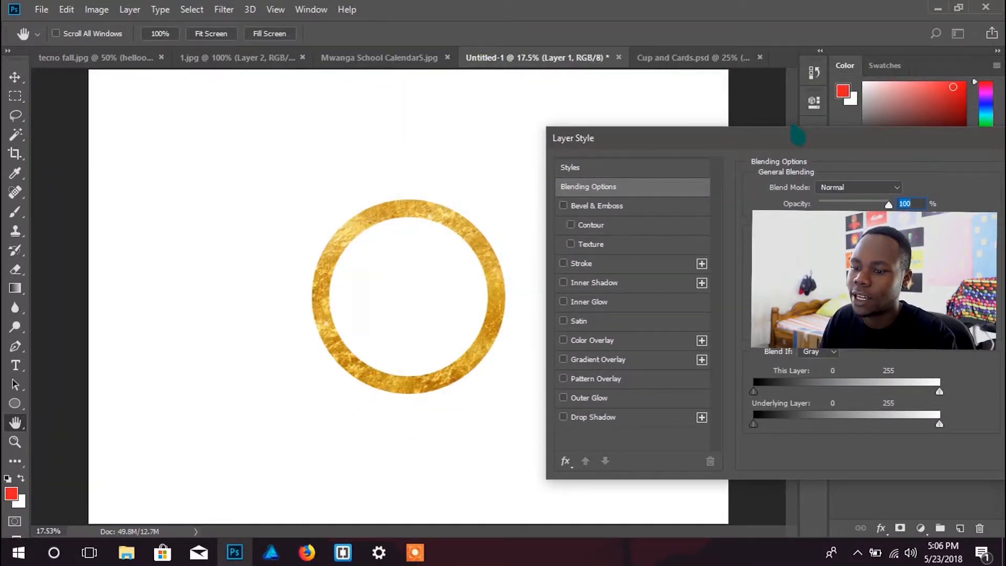
click(608, 207)
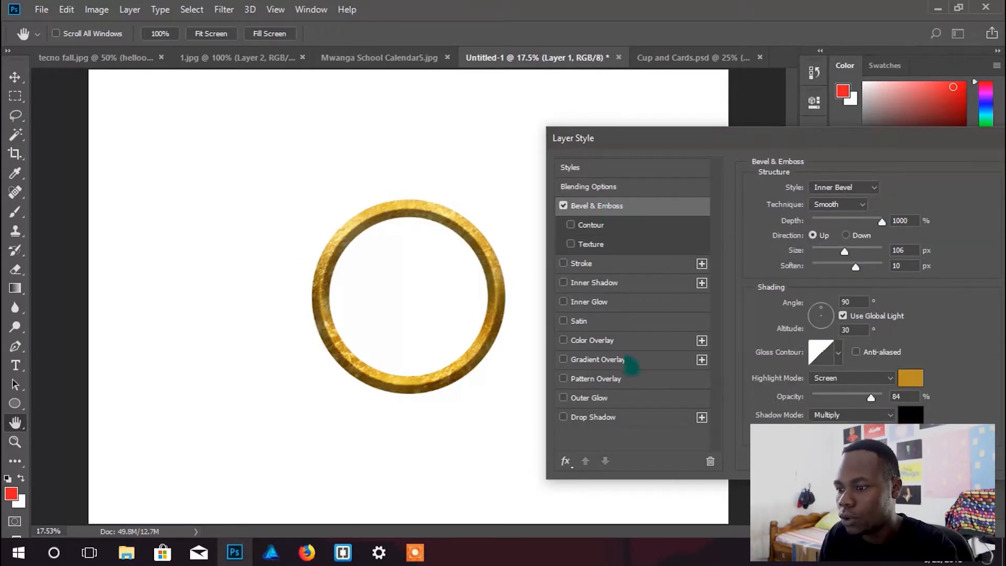
drag(790, 162, 810, 119)
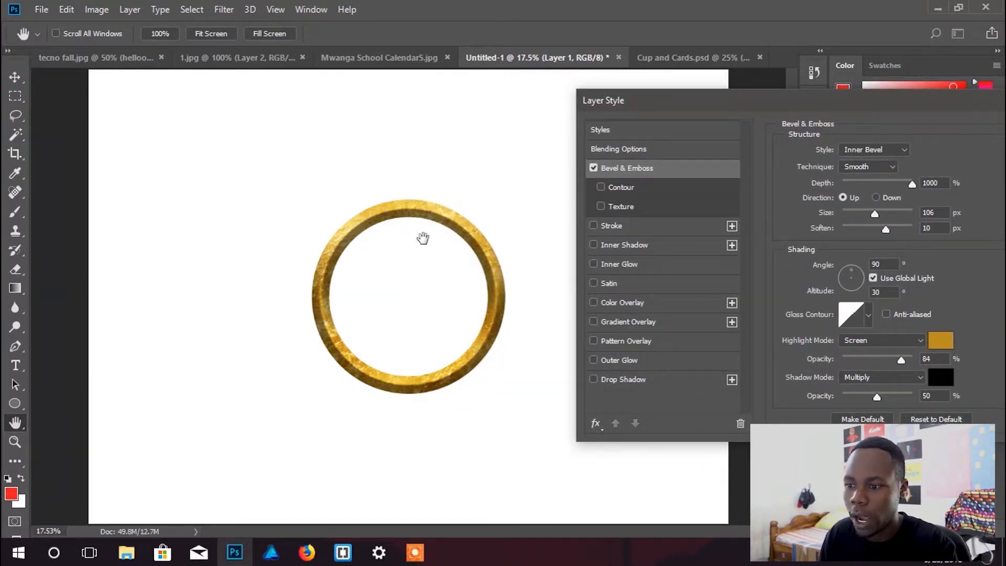
drag(939, 353, 801, 339)
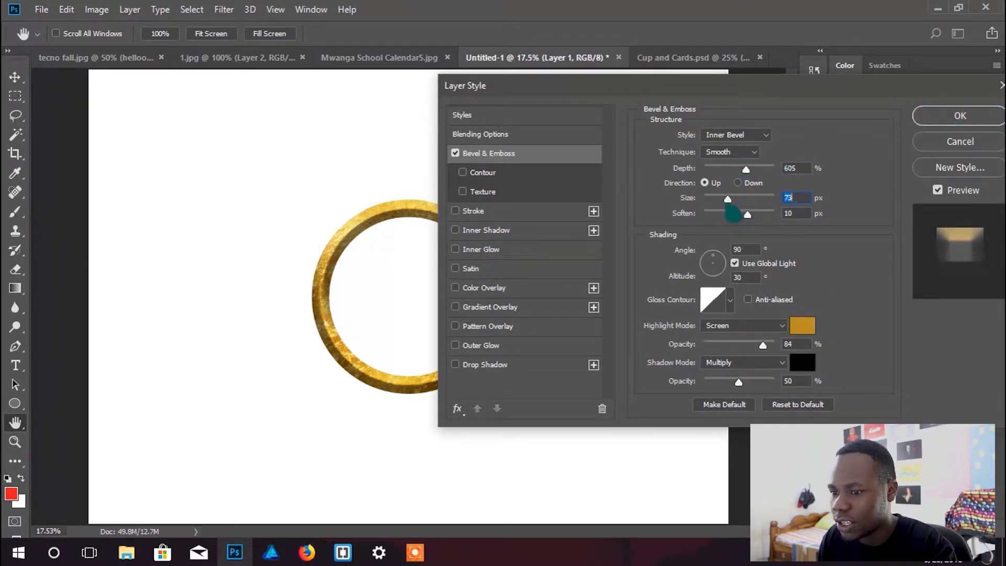
mouse_move(734, 213)
mouse_down()
mouse_move(707, 212)
mouse_move(739, 212)
mouse_up()
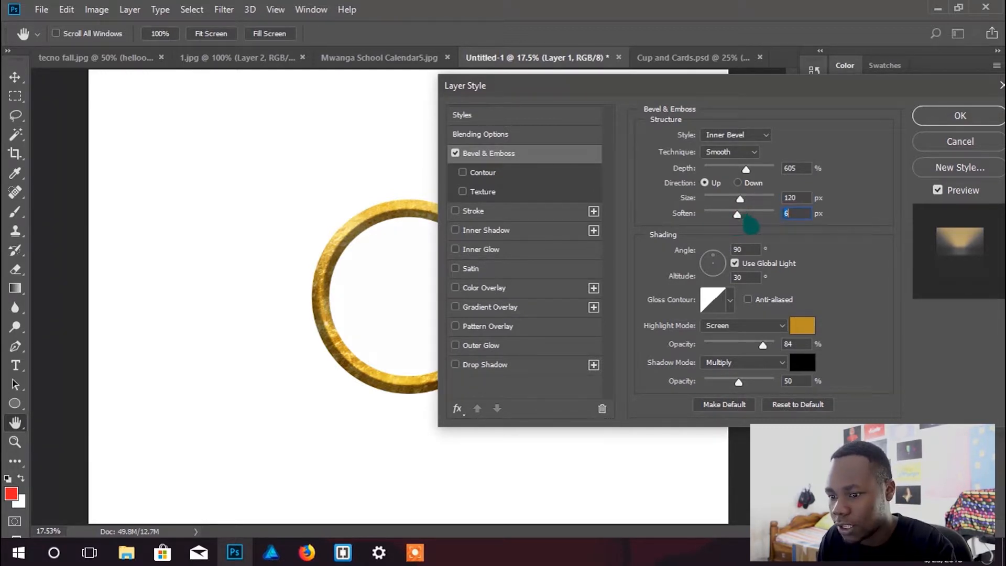
click(944, 120)
Step: Examine the beveled edge and gold texture of the ring up close and in the full composition
key(z)
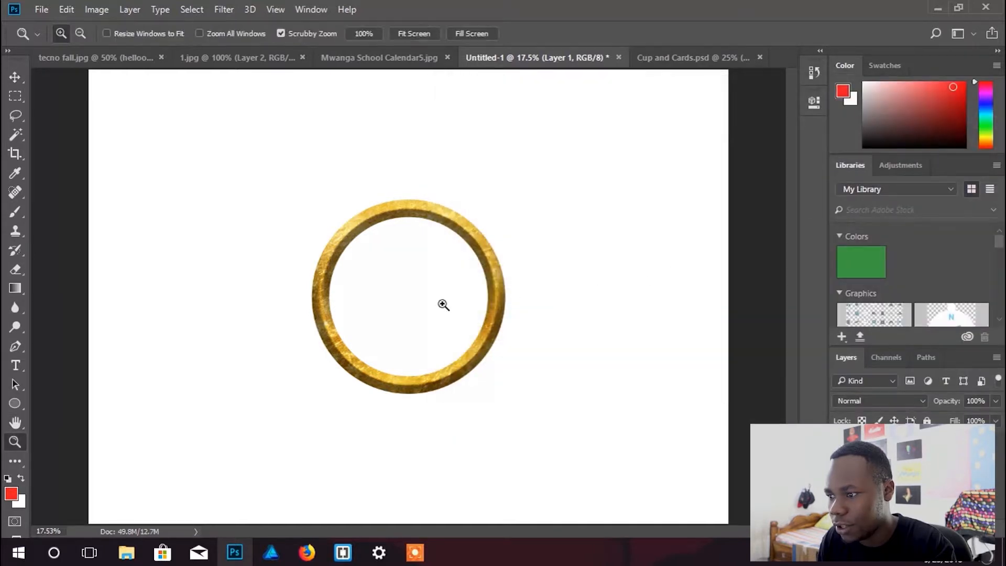
key(ctrl+minus)
click(437, 304)
key(ctrl+minus)
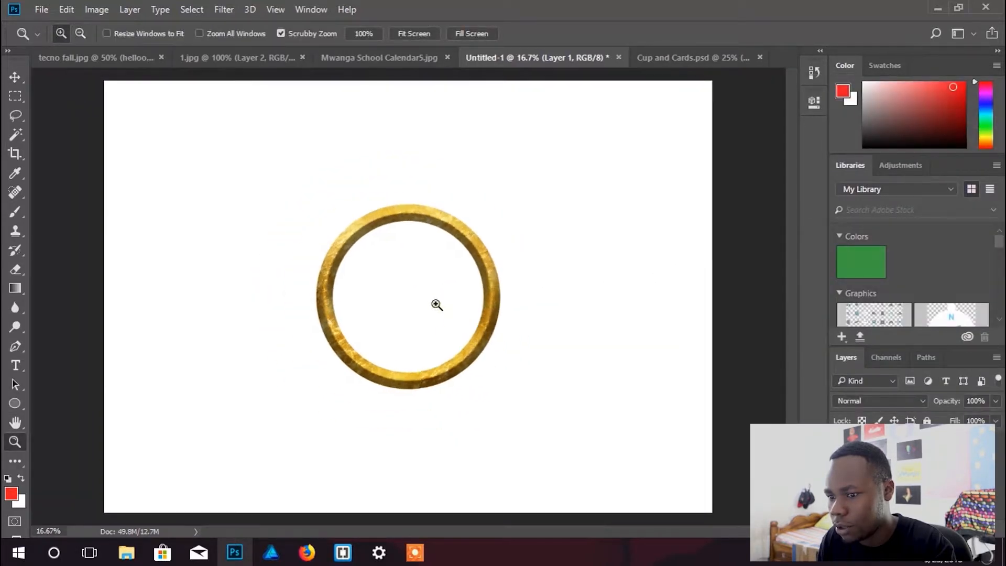
click(438, 303)
click(437, 302)
click(437, 303)
drag(513, 287, 544, 402)
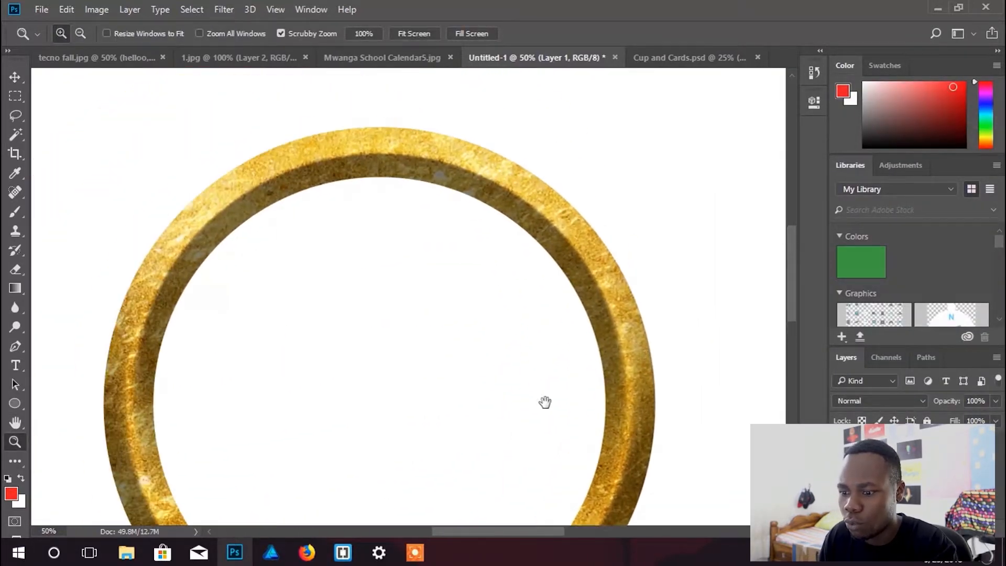
key(v)
key(z)
alt+click(427, 312)
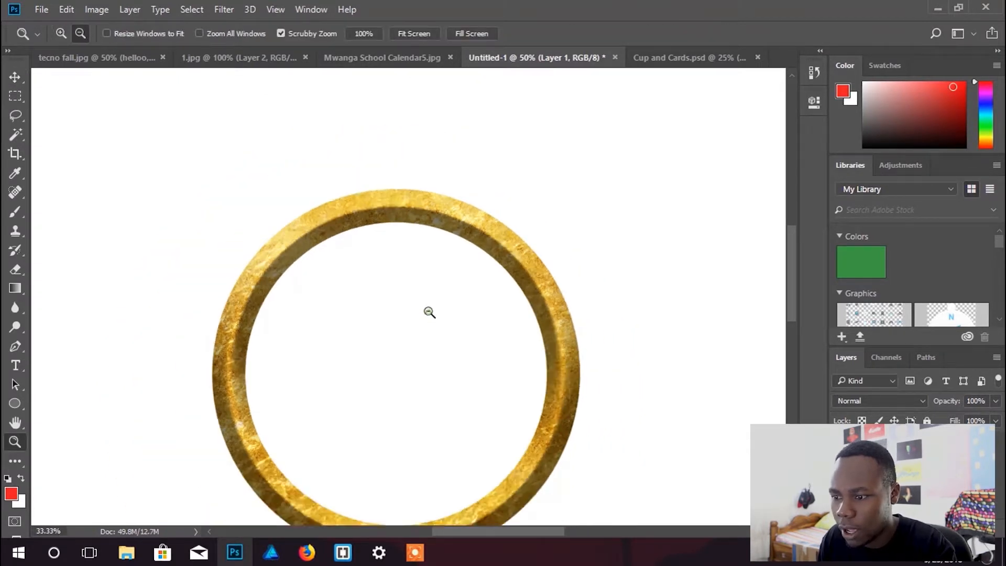
alt+click(428, 312)
alt+click(428, 312)
key(ctrl+0)
alt+click(443, 304)
click(438, 303)
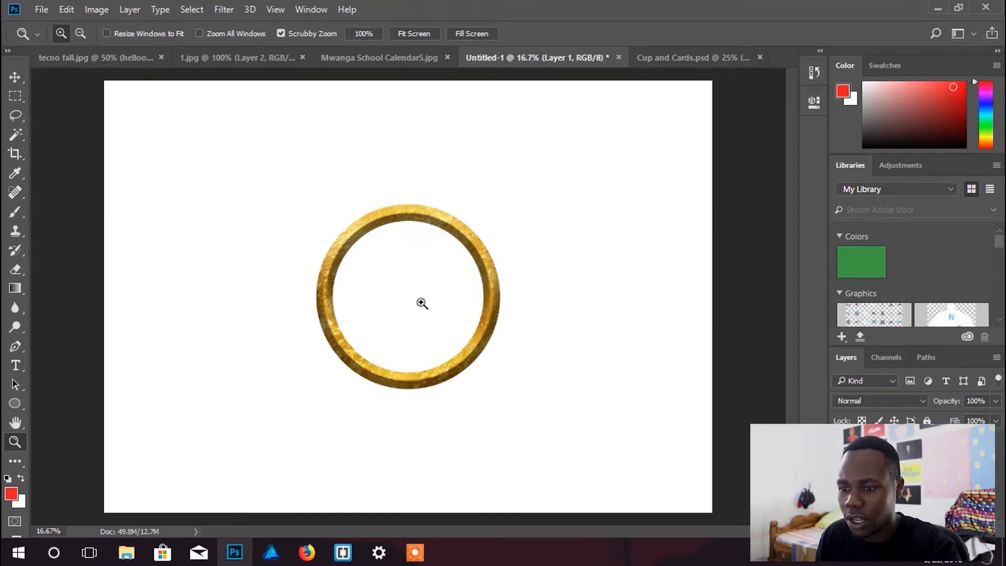
drag(422, 303, 416, 298)
click(403, 289)
click(403, 288)
alt+click(424, 302)
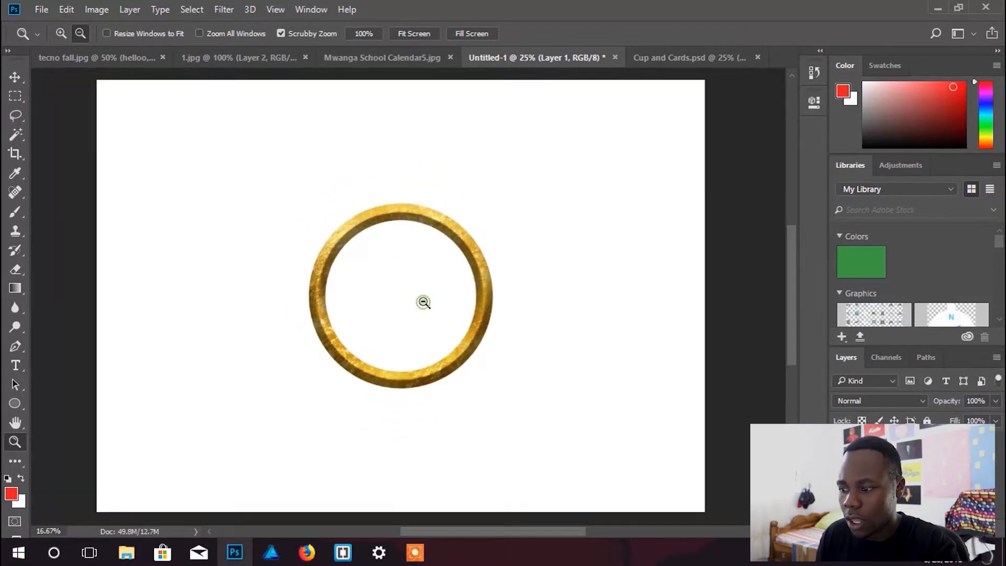
Step: Fill the Background layer with black
key(t)
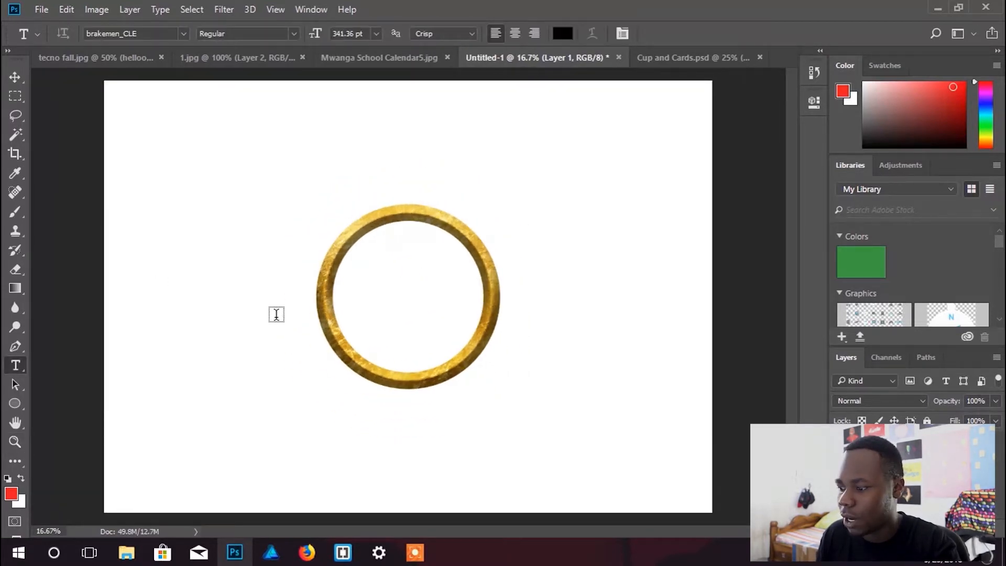
key(v)
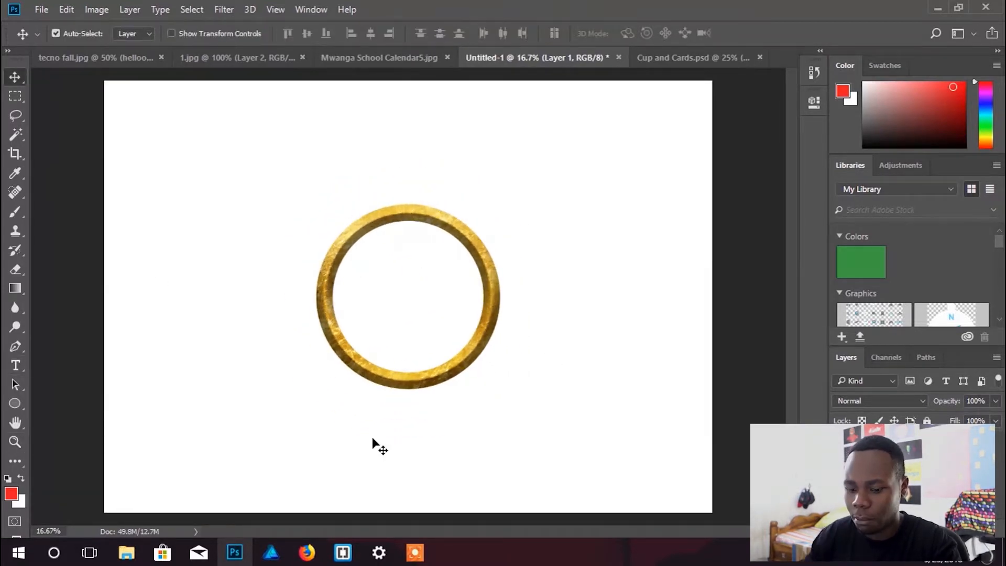
click(886, 471)
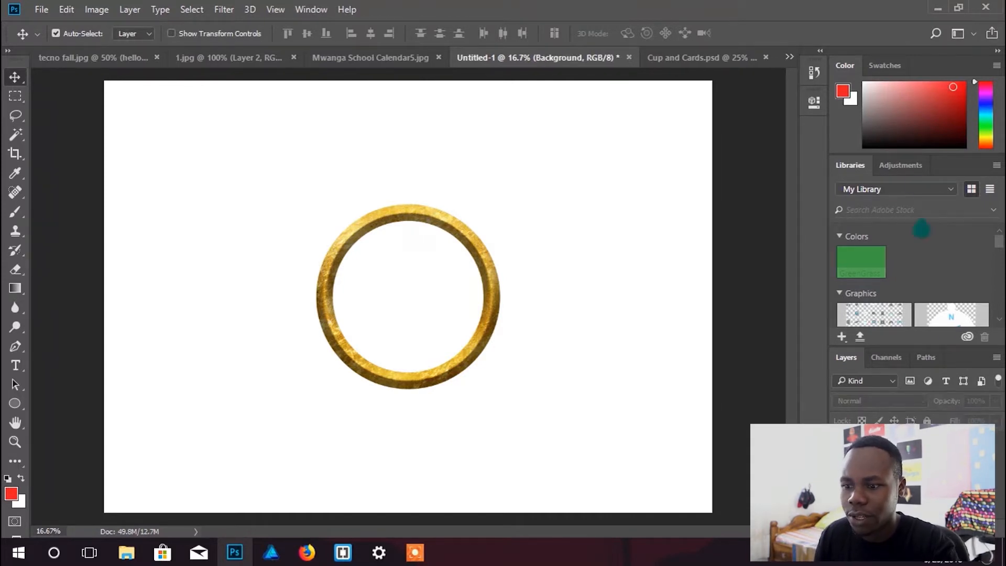
key(x)
key(ctrl+BackSpace)
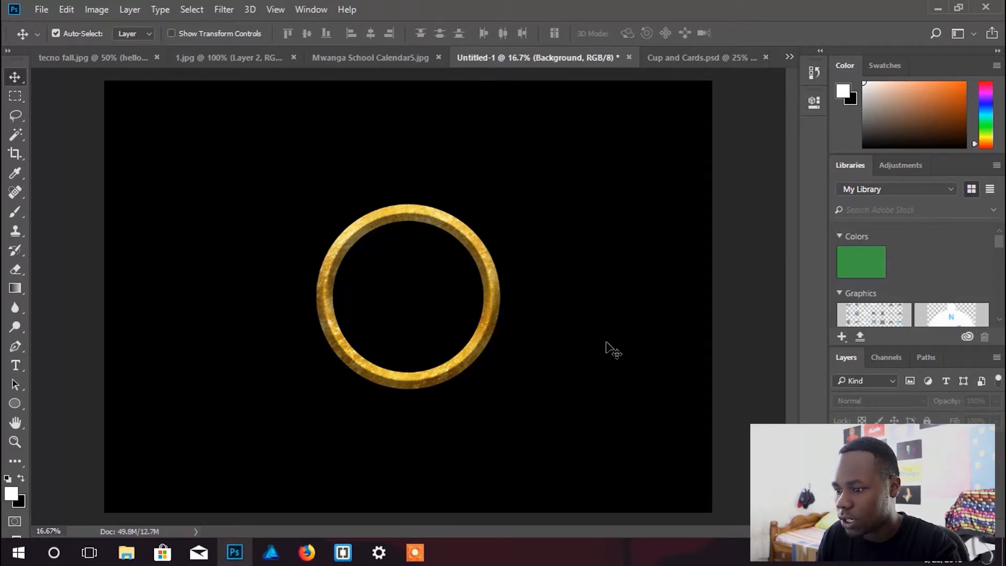
Step: Rasterize the gold ring's layer style and add a Drop Shadow to the ring layer
click(886, 446)
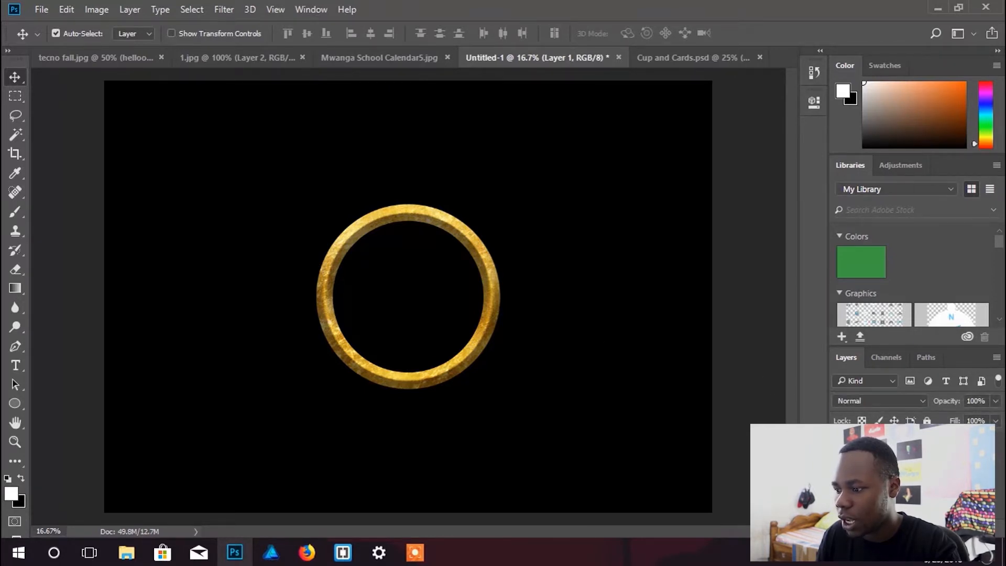
right_click(914, 445)
click(659, 295)
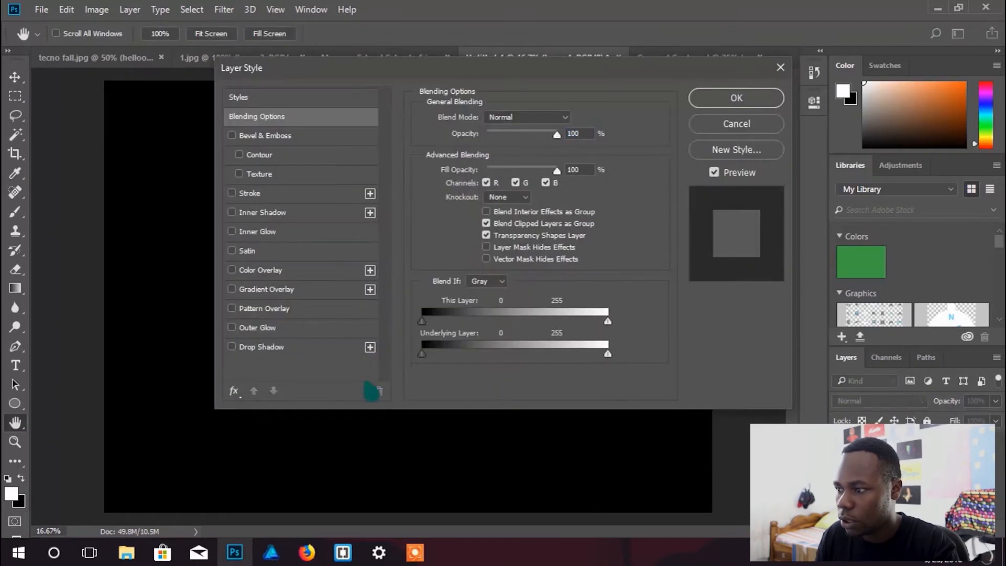
click(259, 347)
drag(419, 74, 789, 95)
Step: Set the ring's drop shadow to white with 8% opacity and a size of 142 px
click(949, 140)
text(ffffff)
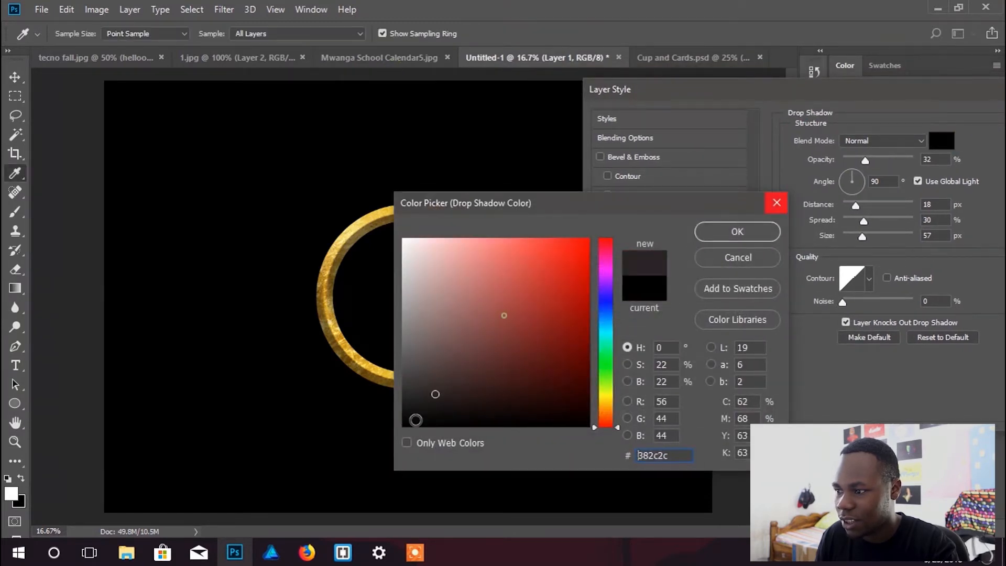
click(726, 234)
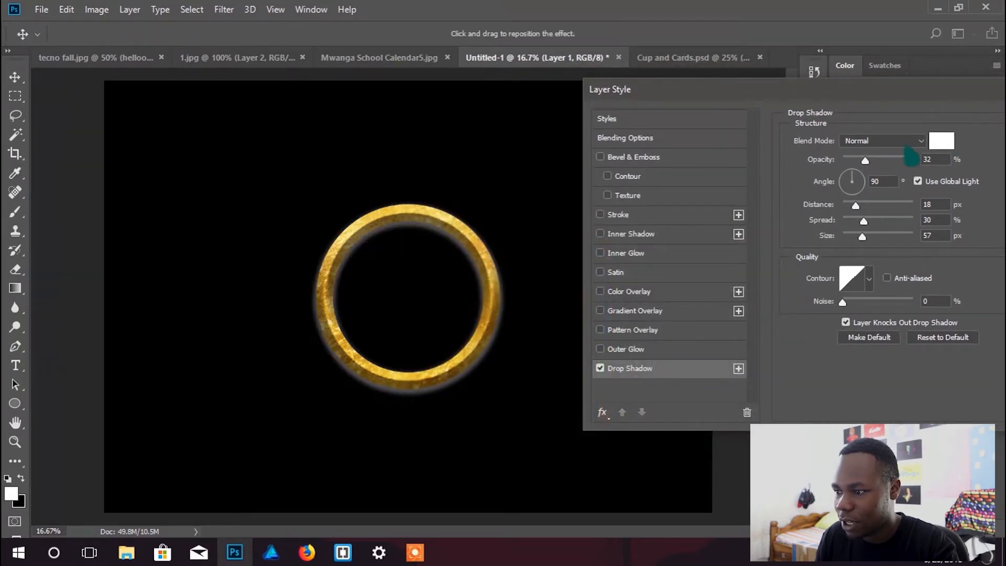
drag(865, 160, 849, 161)
drag(862, 236, 885, 237)
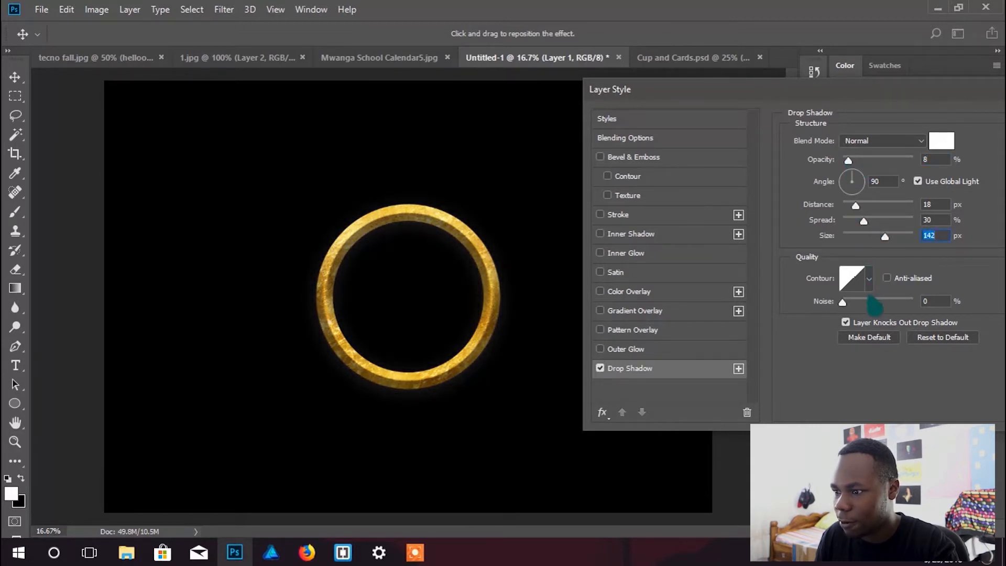